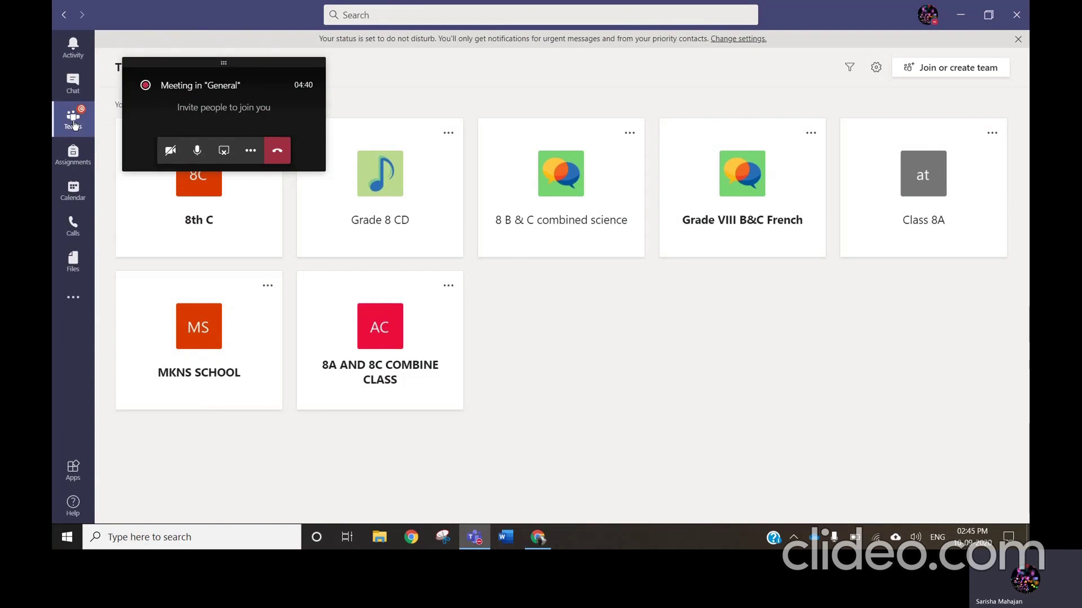
Open the Class 8A team card to show its General channel posts.
left_click(933, 202)
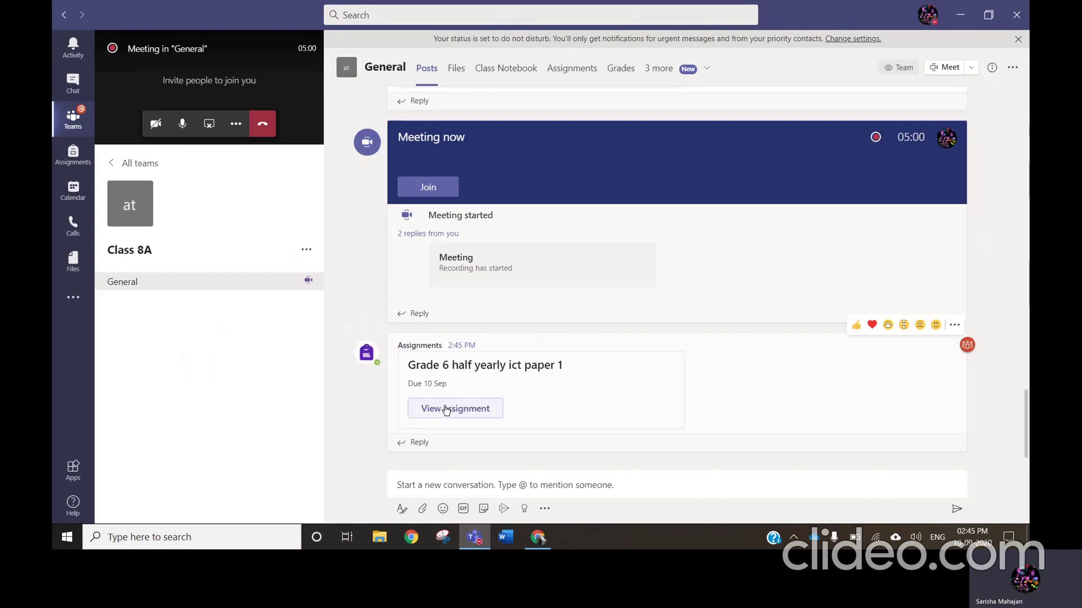
Open the Grade 6 half yearly ict paper 1 assignment and read the 'grd 6 QP(FINAL TERM).docx' reference paper.
left_click(444, 408)
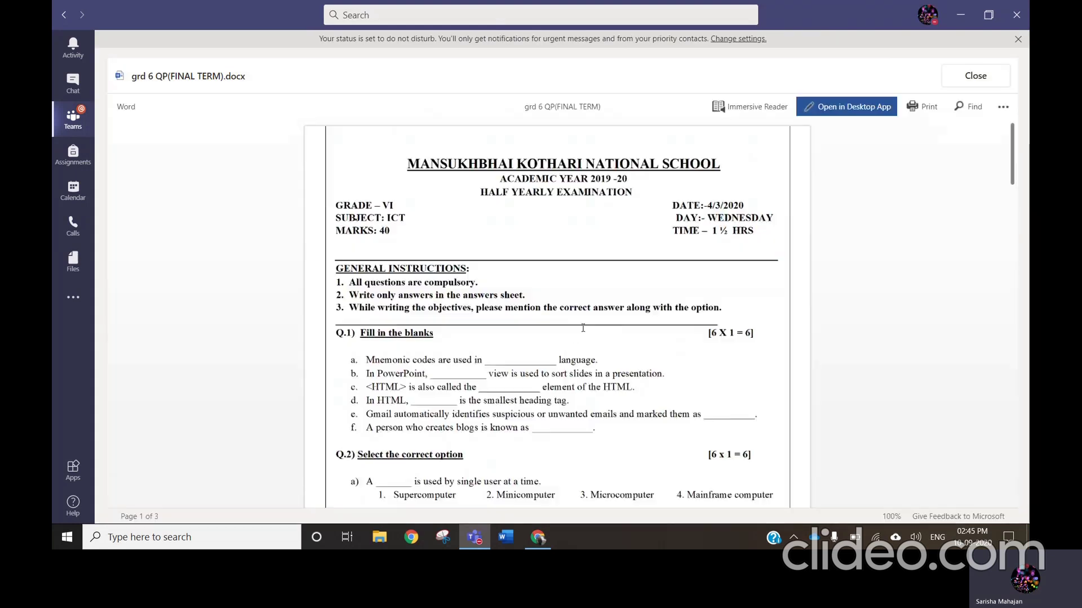
scroll(583, 327, "down", 15)
scroll(583, 328, "down", 5)
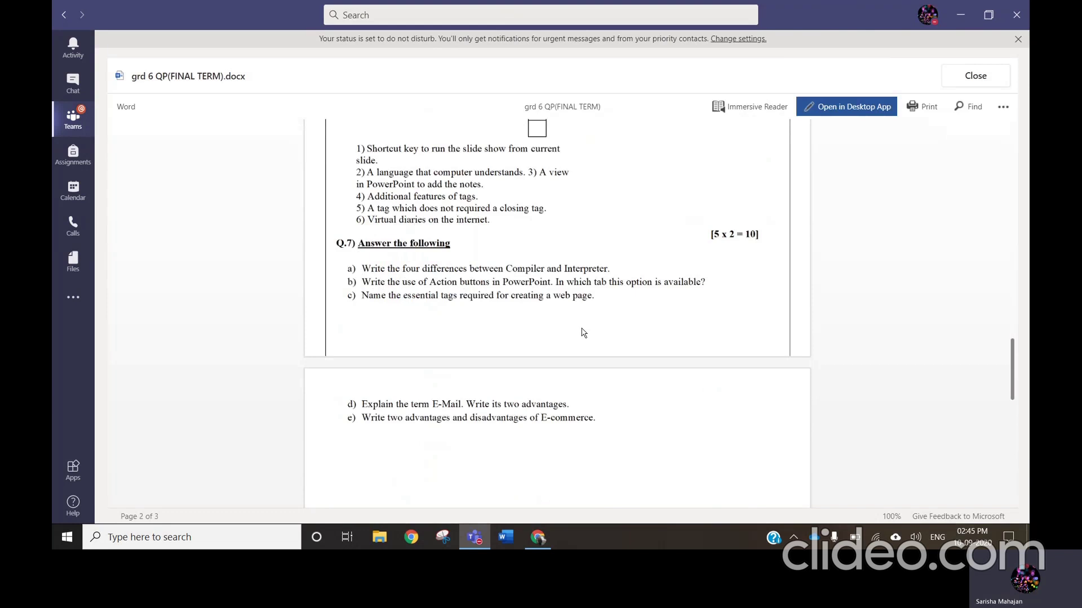
scroll(584, 332, "down", 5)
scroll(583, 330, "up", 20)
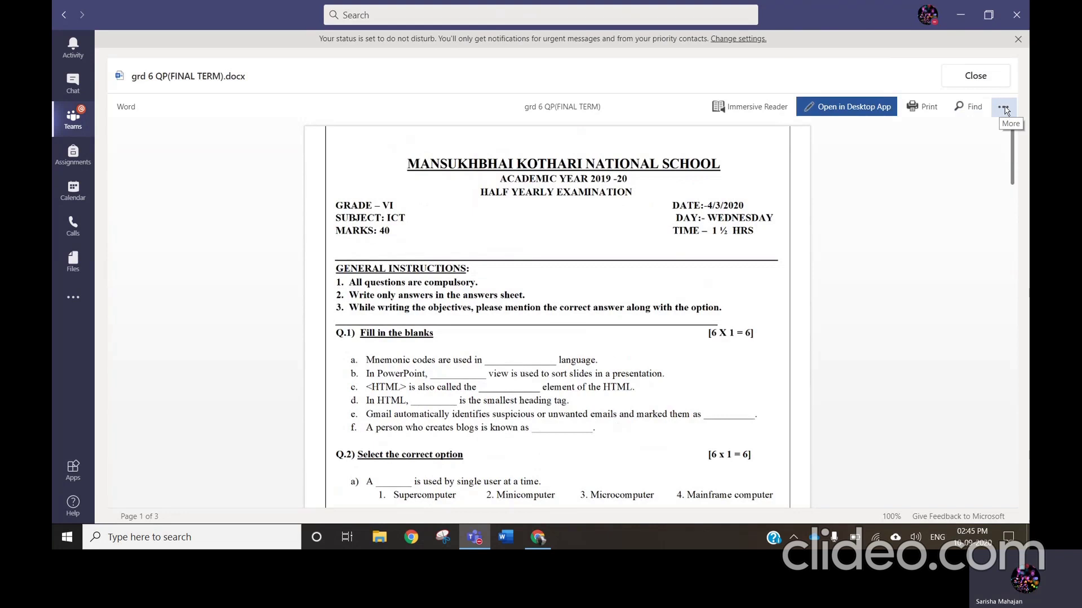
left_click(1006, 111)
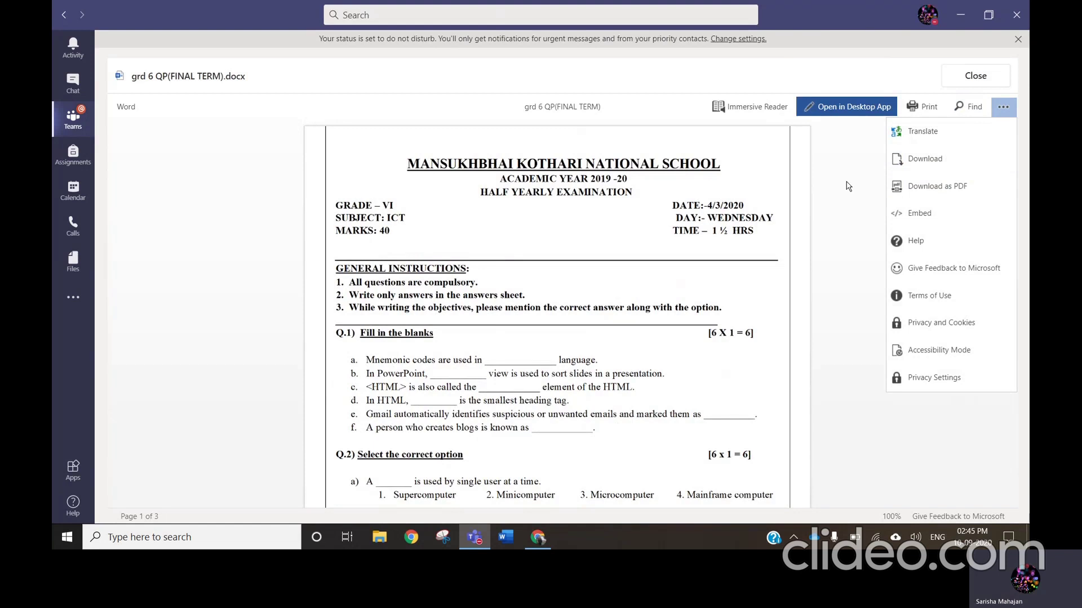
left_click(848, 186)
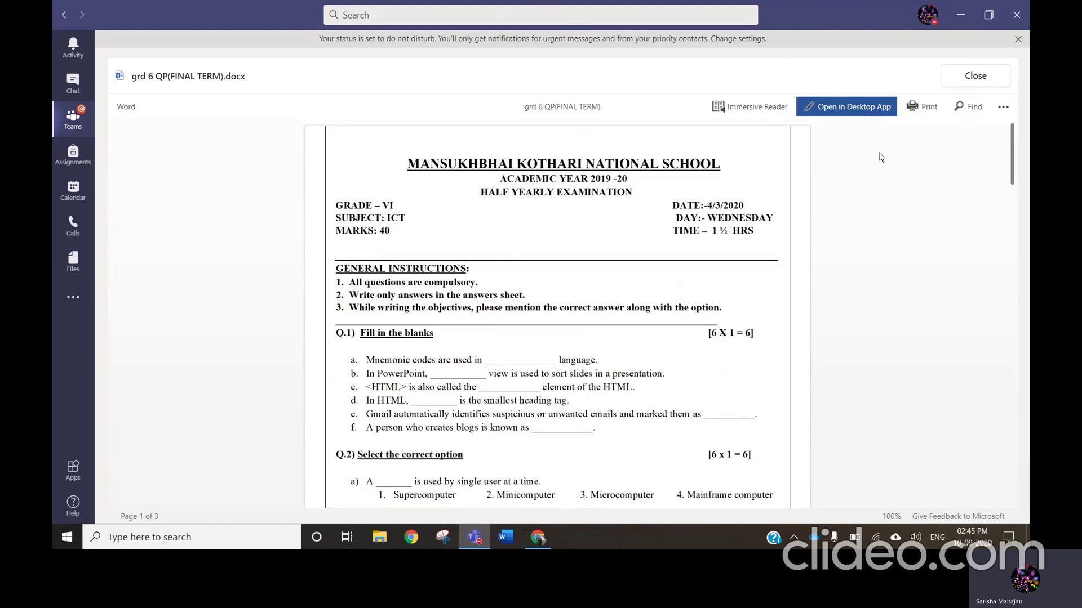
Upload 'maths practice paper.. practical geometry.pdf' from Downloads as My work.
left_click(973, 82)
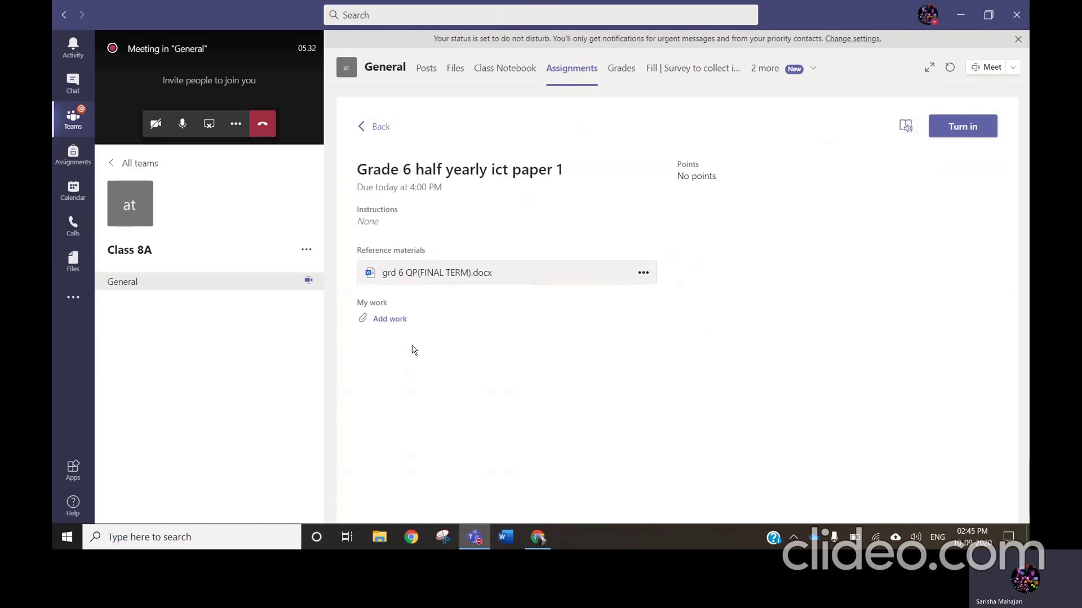
left_click(385, 320)
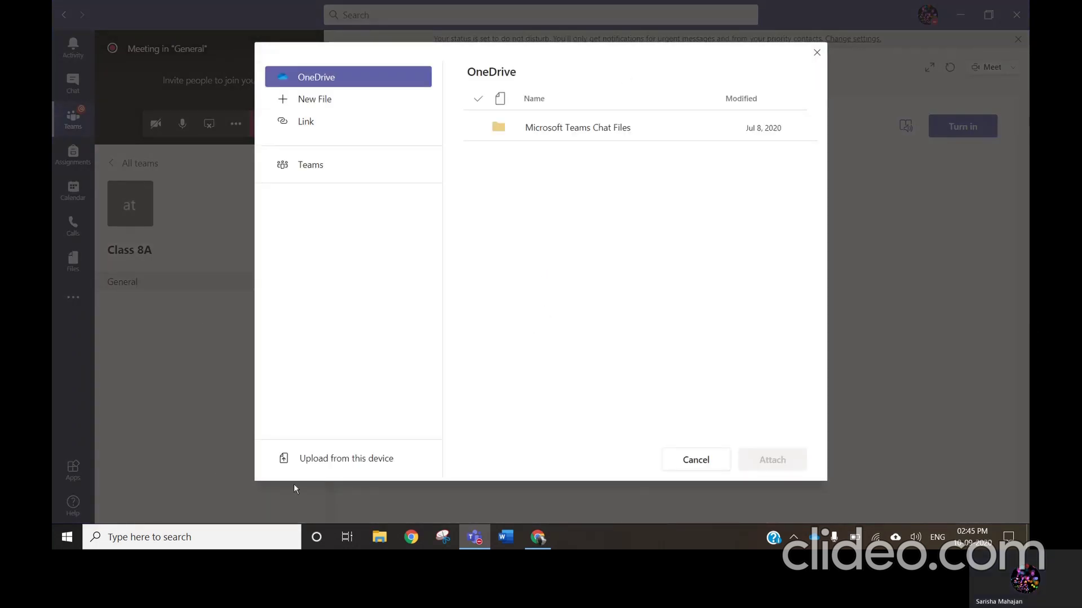
left_click(377, 463)
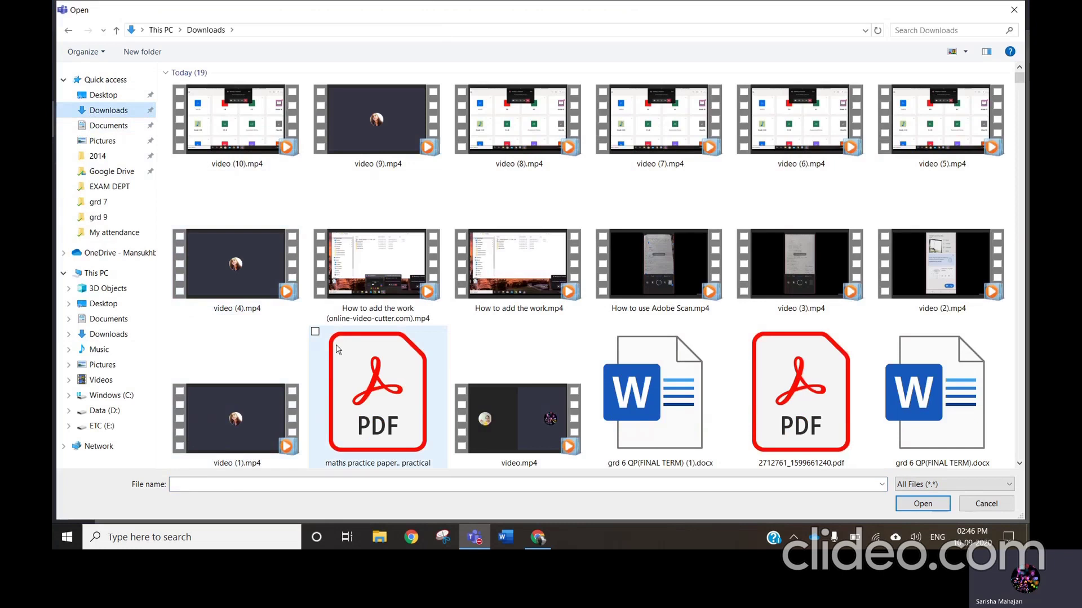
left_click(355, 369)
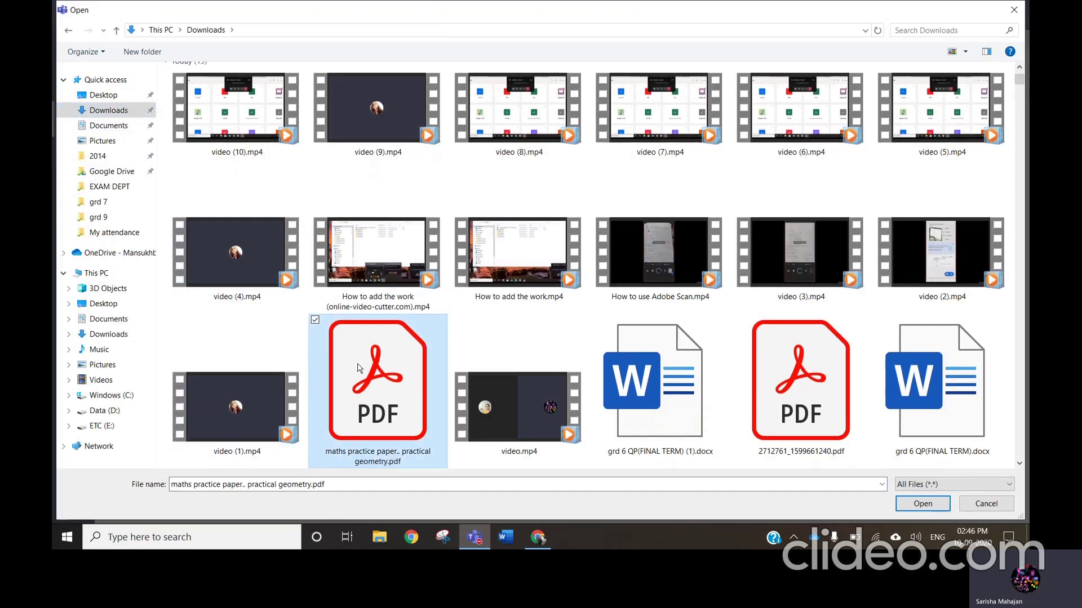
left_click(908, 504)
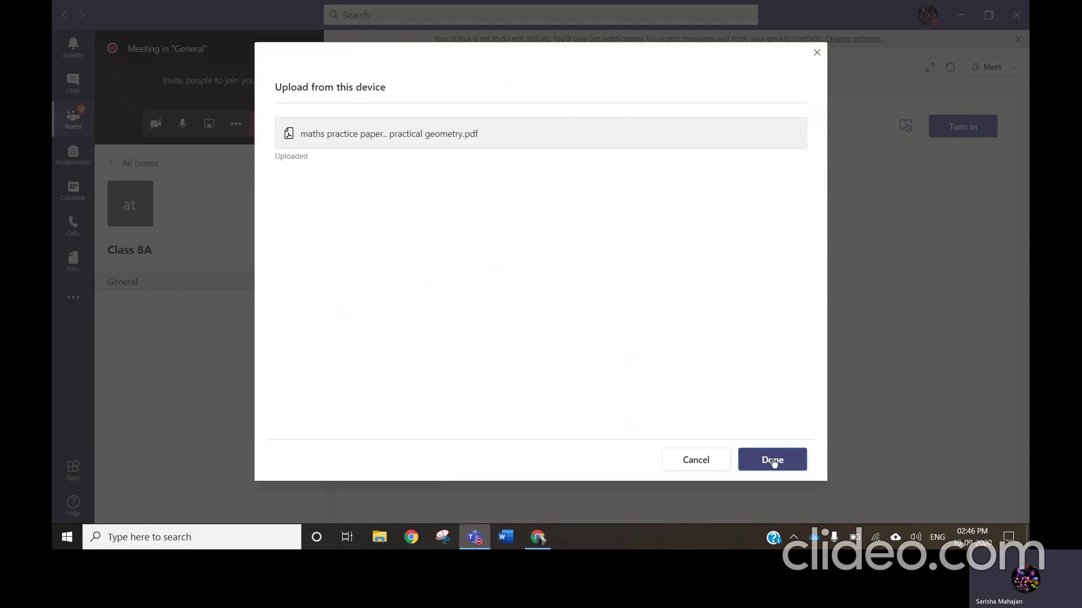
left_click(773, 463)
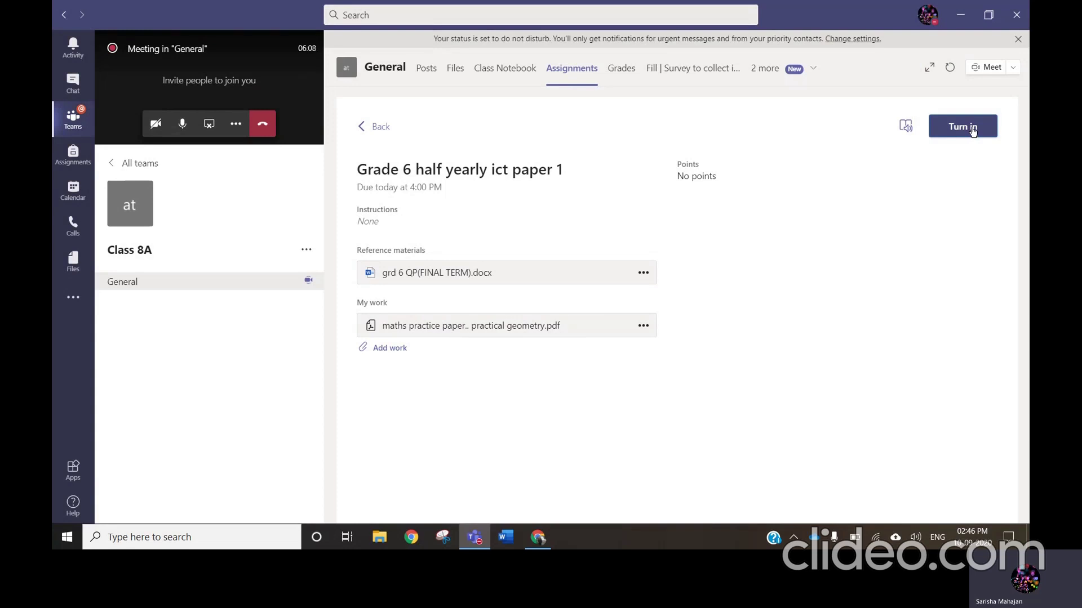
Turn in the Grade 6 half yearly ict paper 1 assignment.
left_click(973, 129)
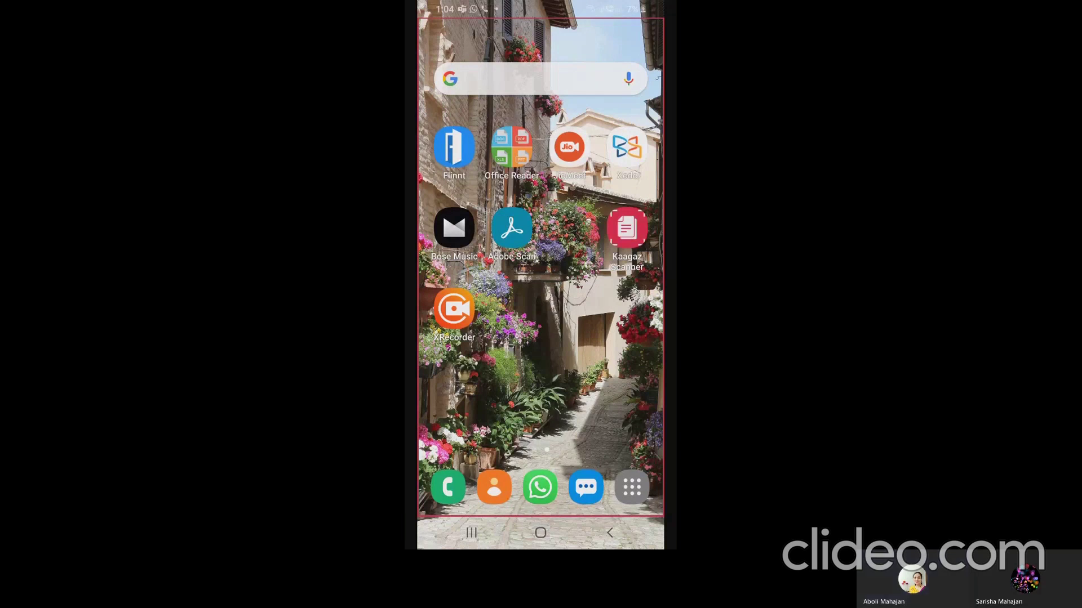
Scan four answer pages in Adobe Scan and save them as PDF 'Adobe Scan 10 Sep 2020 (3)'.
left_click(511, 228)
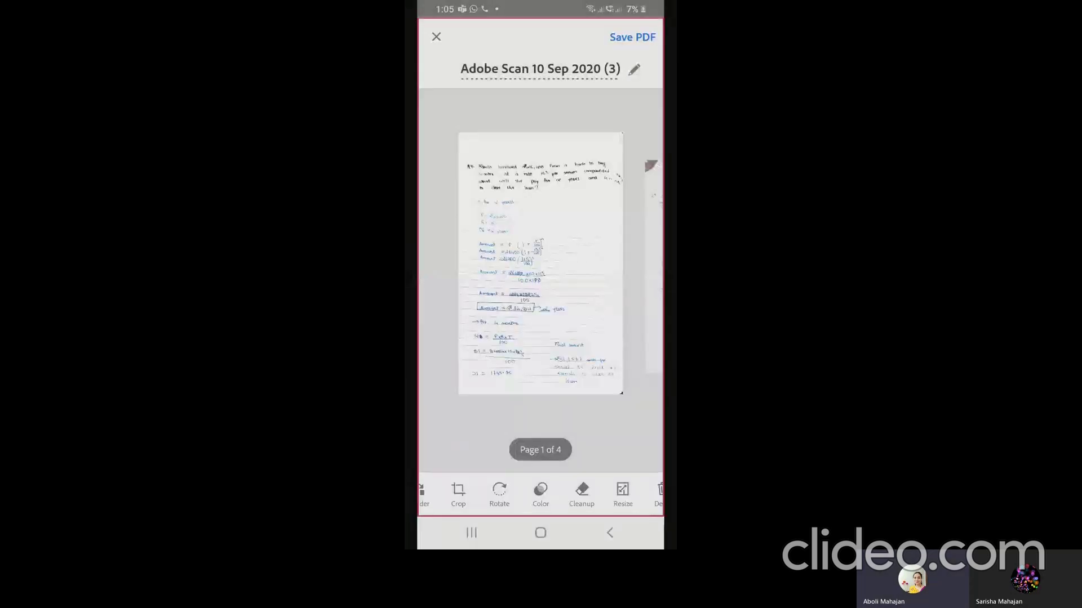
mouse_move(597, 264)
left_mouse_down()
mouse_move(484, 265)
mouse_move(597, 264)
left_mouse_up()
left_click_drag(484, 265, 597, 265)
left_click(632, 37)
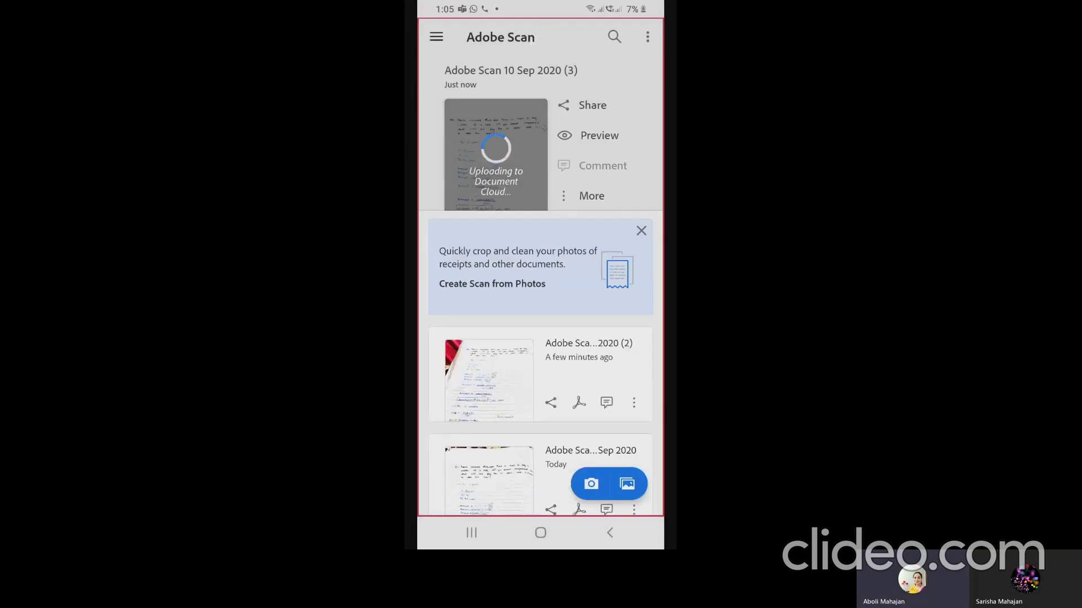
Rename the scan to the student's name followed by '8 ict paper1'.
left_click(633, 402)
left_click(482, 425)
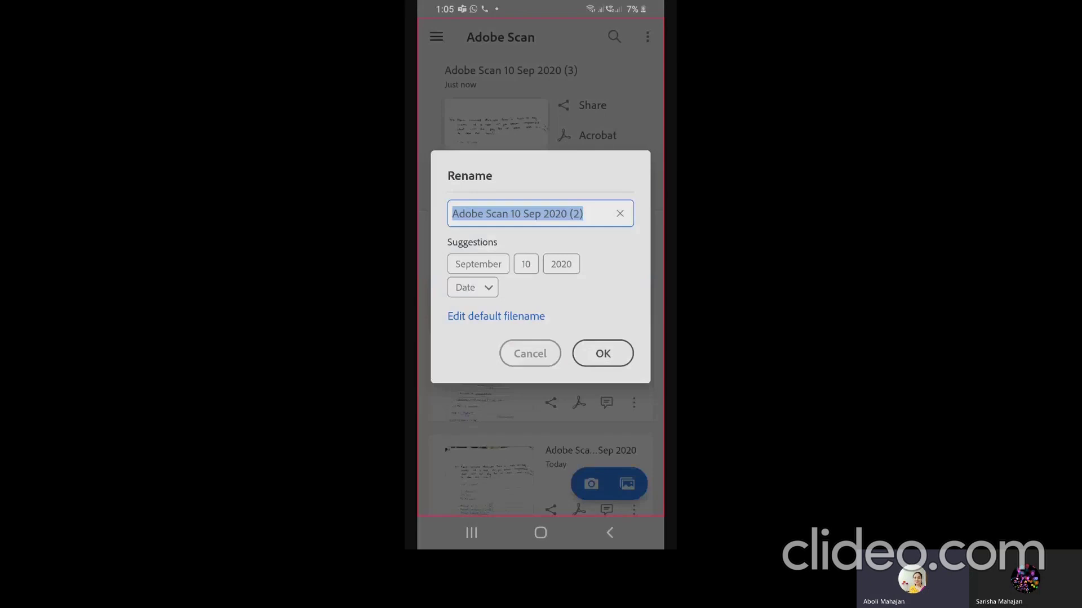
left_click(620, 213)
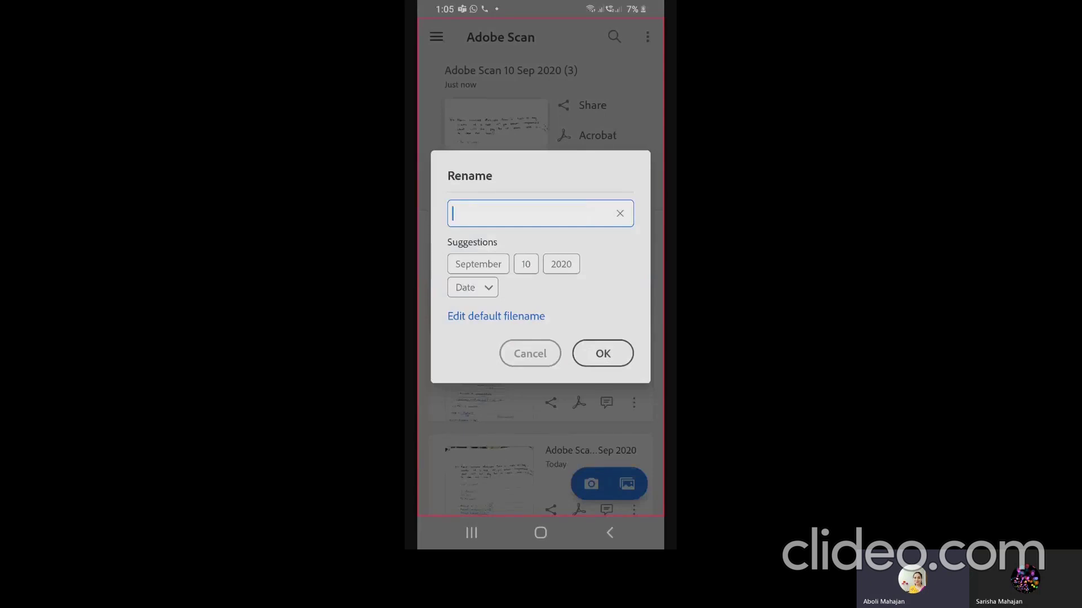
type("sa")
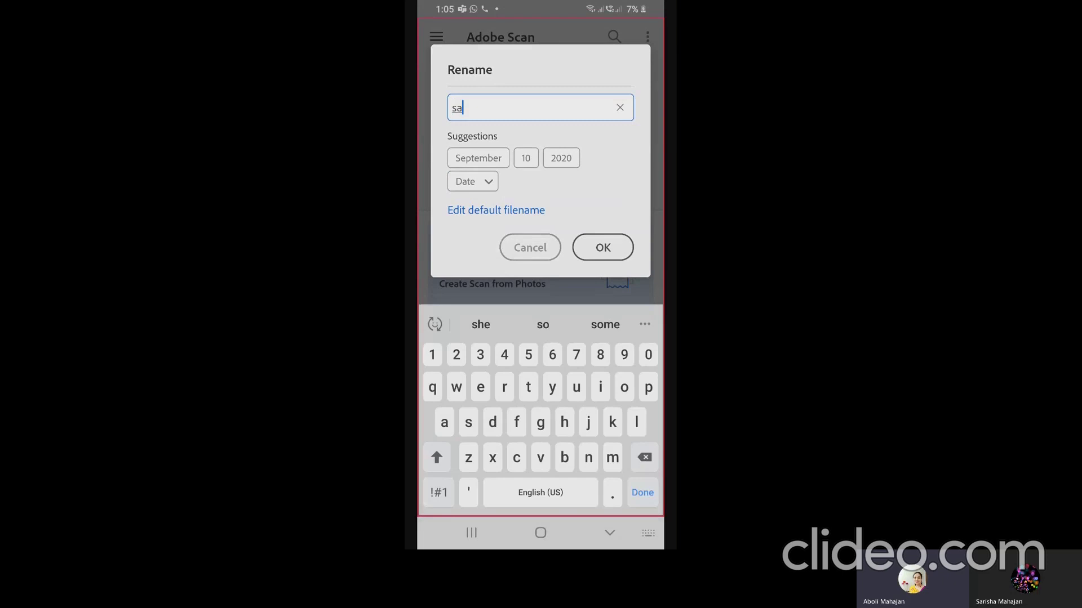
type("rish")
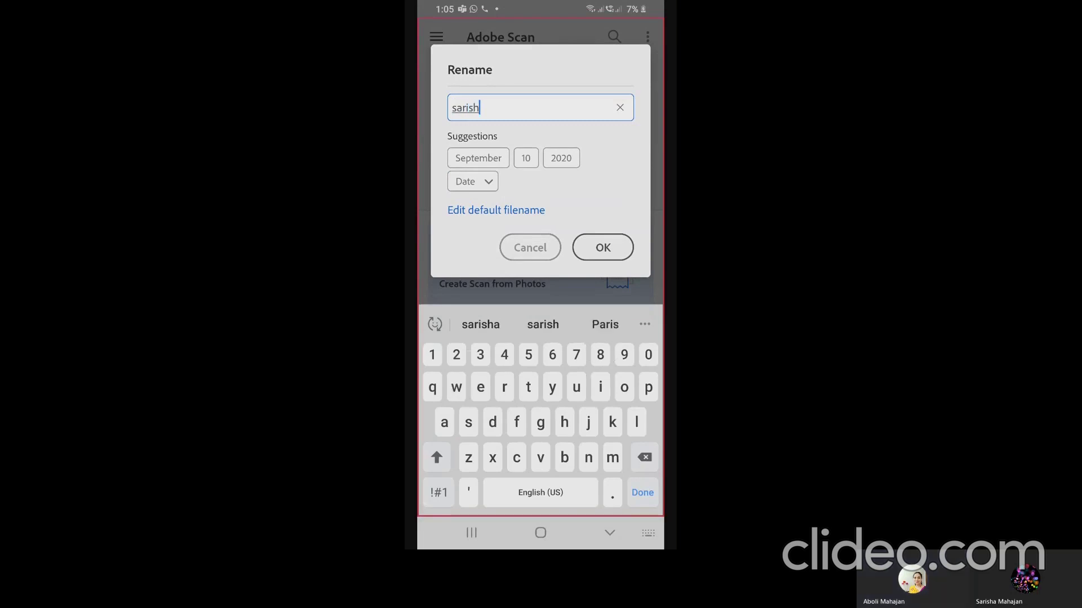
type("a m")
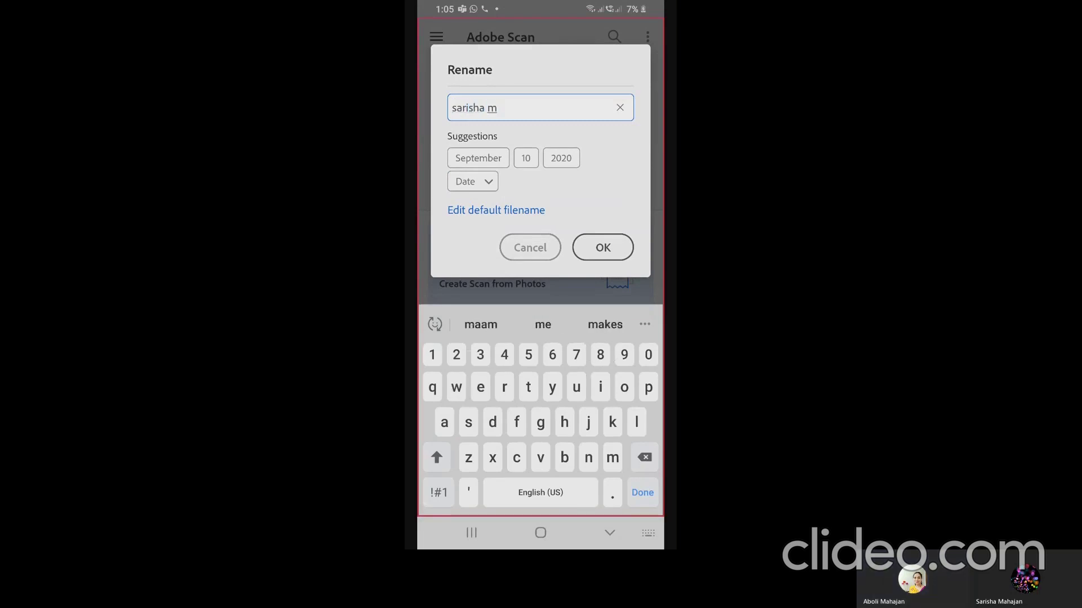
type("ahajan")
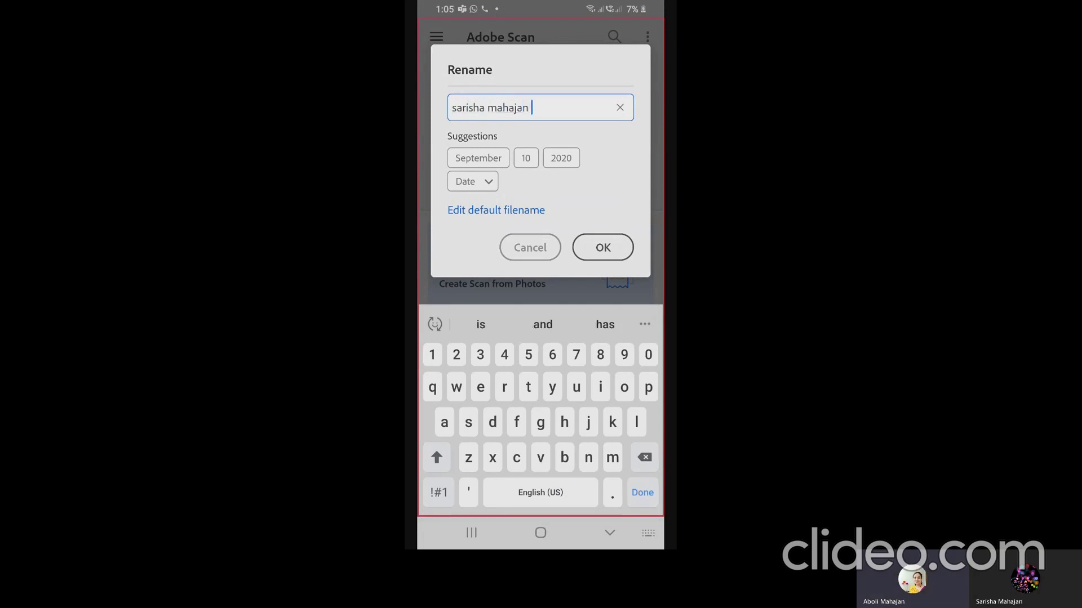
type("8")
type("a")
key("BackSpace")
type("ict p")
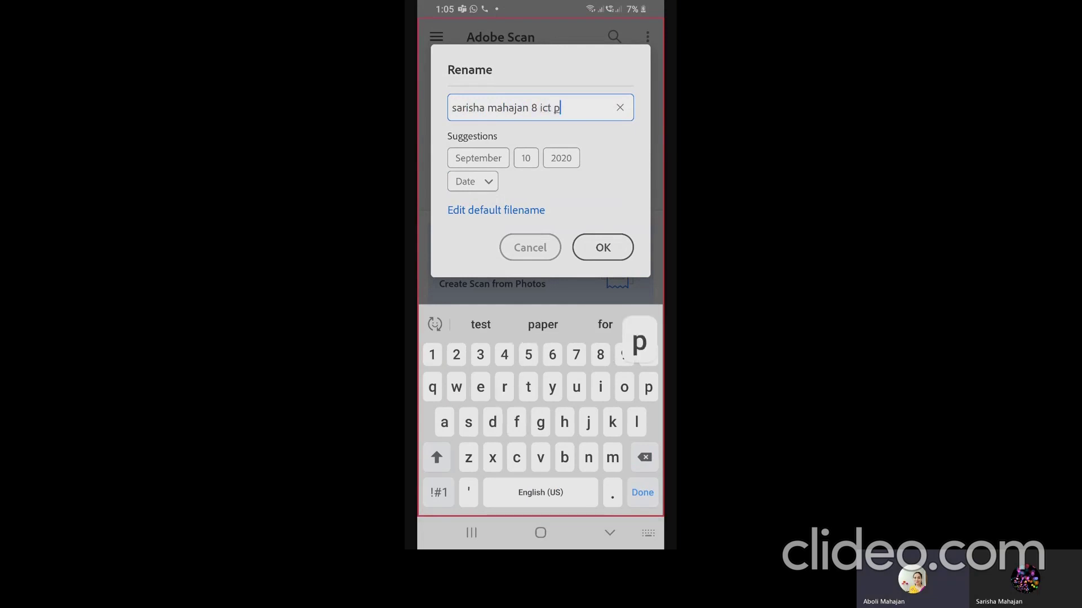
type("aper1")
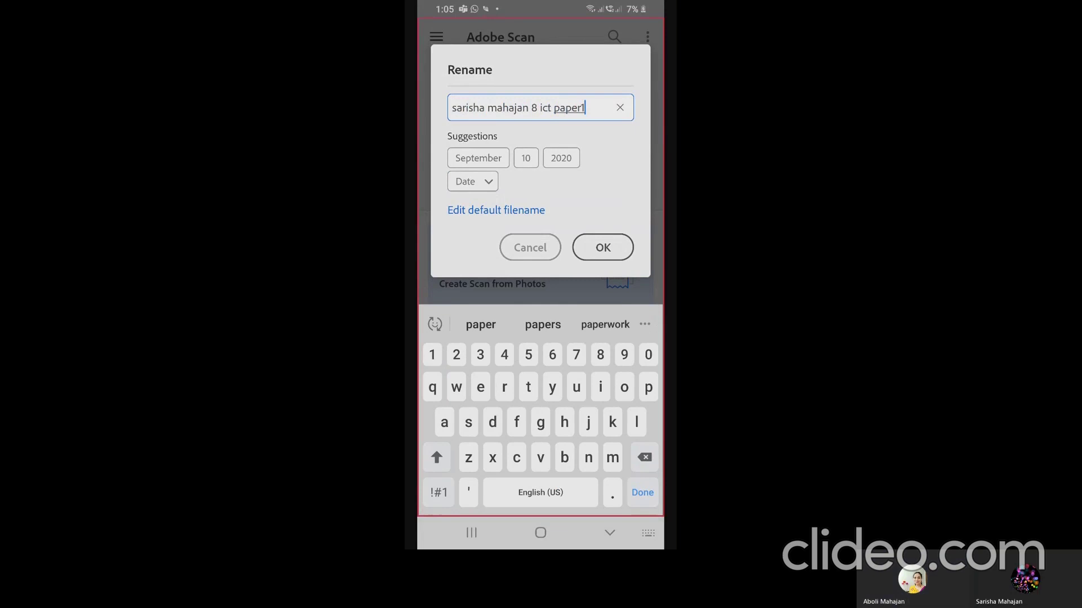
left_click(603, 248)
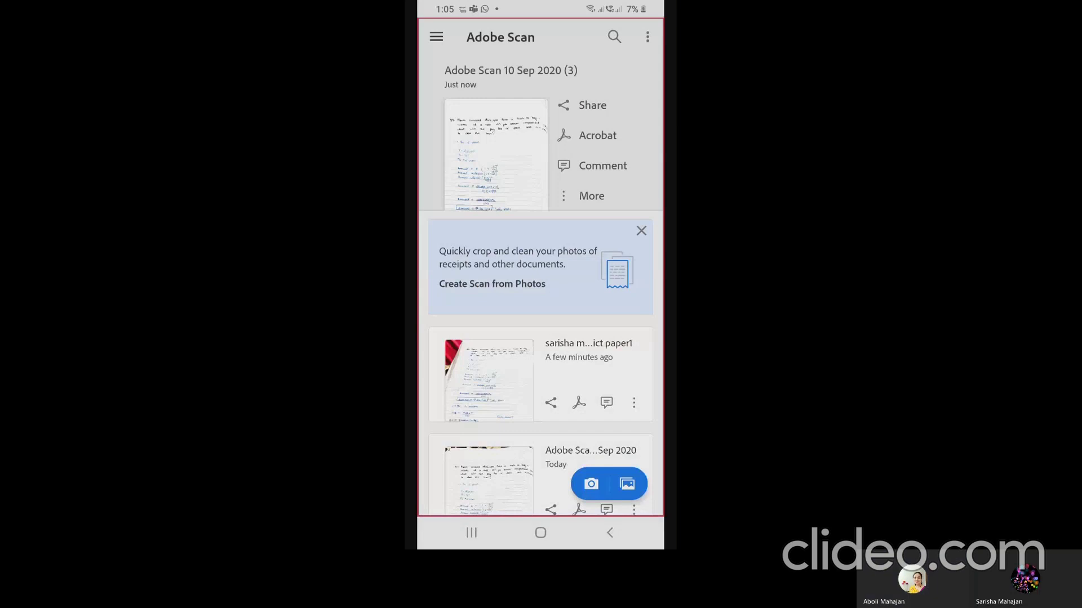
Share a copy of the renamed ict paper1 scan PDF to Microsoft Teams.
scroll(540, 281, "down", 2)
scroll(540, 281, "up", 2)
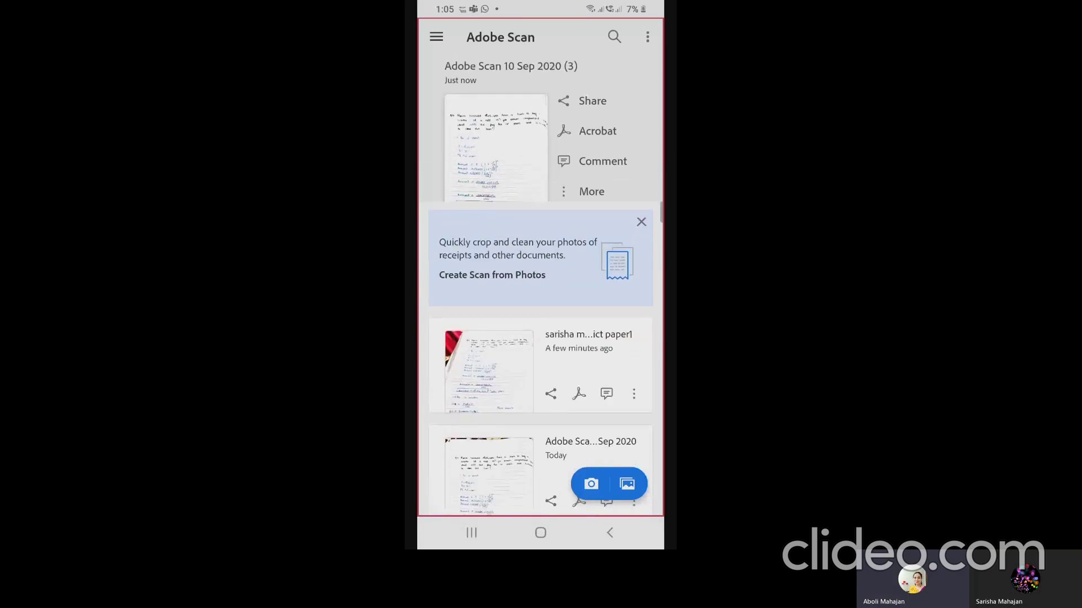
left_click(489, 380)
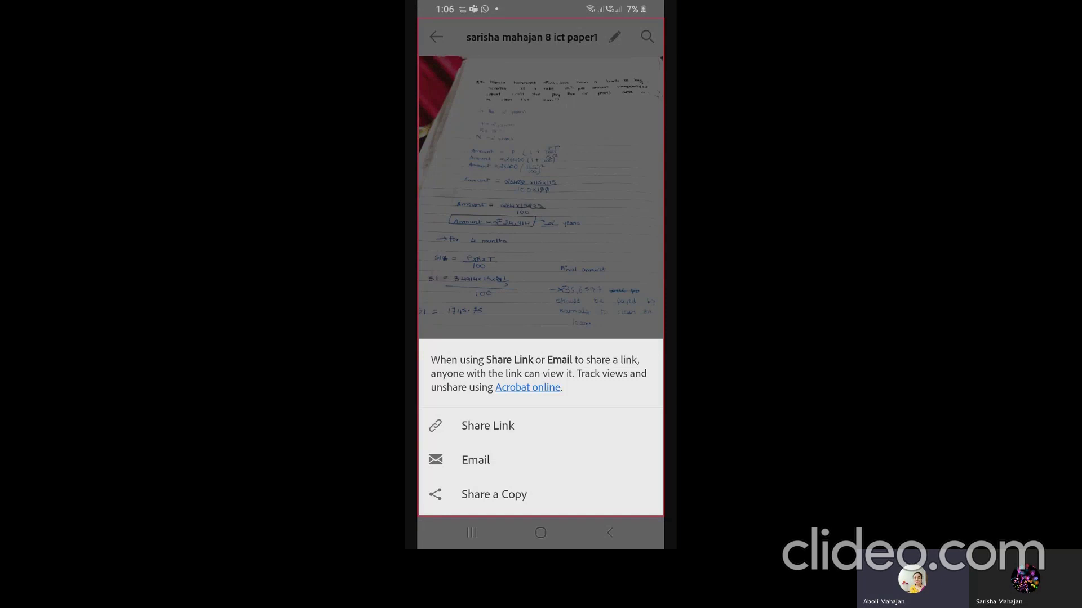
left_click(494, 494)
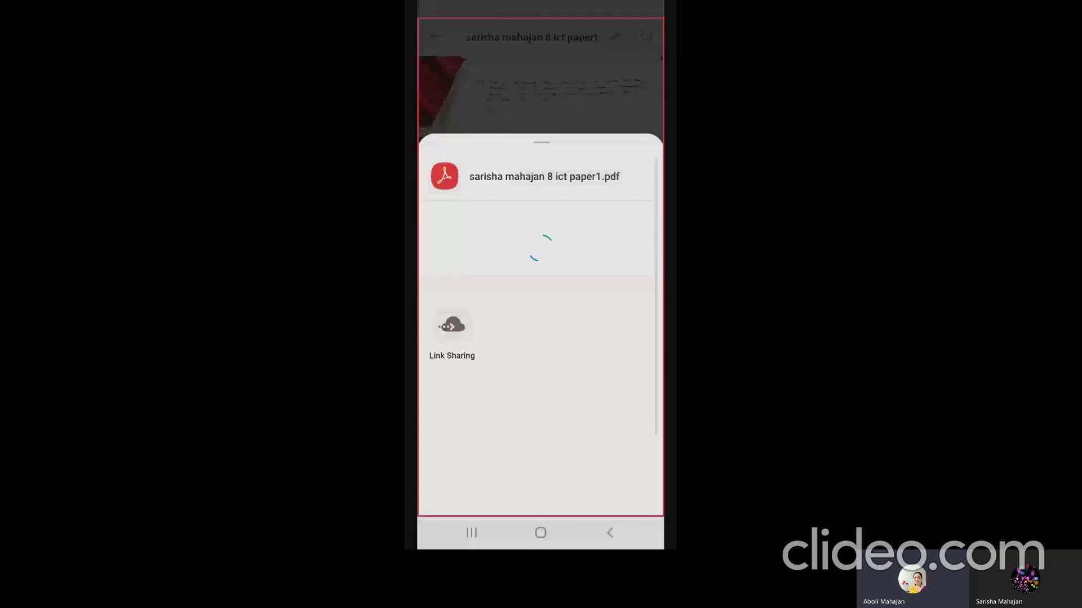
left_click(452, 420)
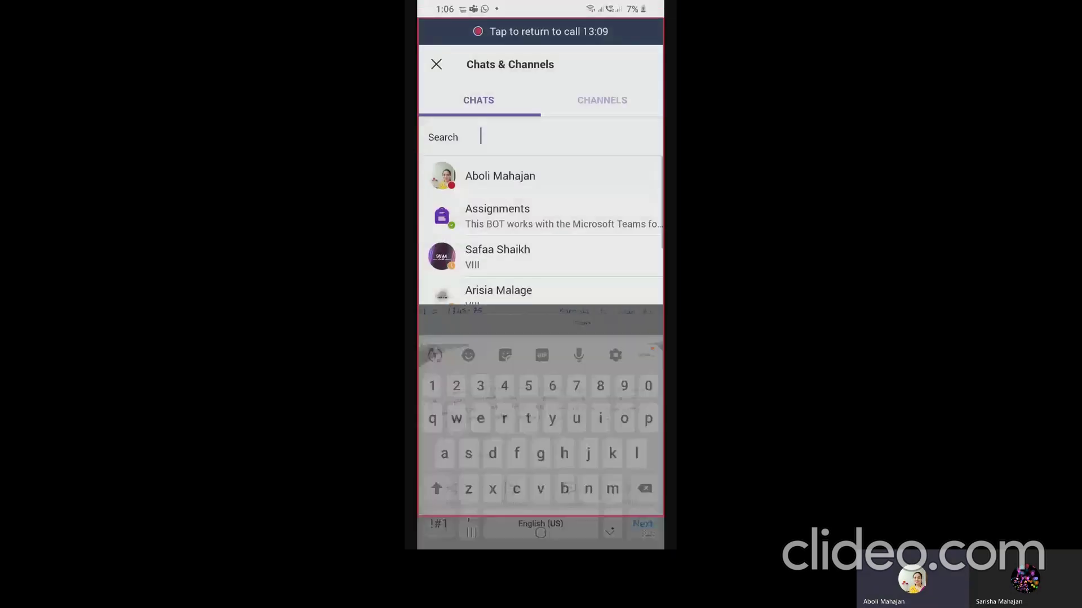
Find Class 8A's General channel by searching 'cla' and open its Assignments.
left_click(601, 101)
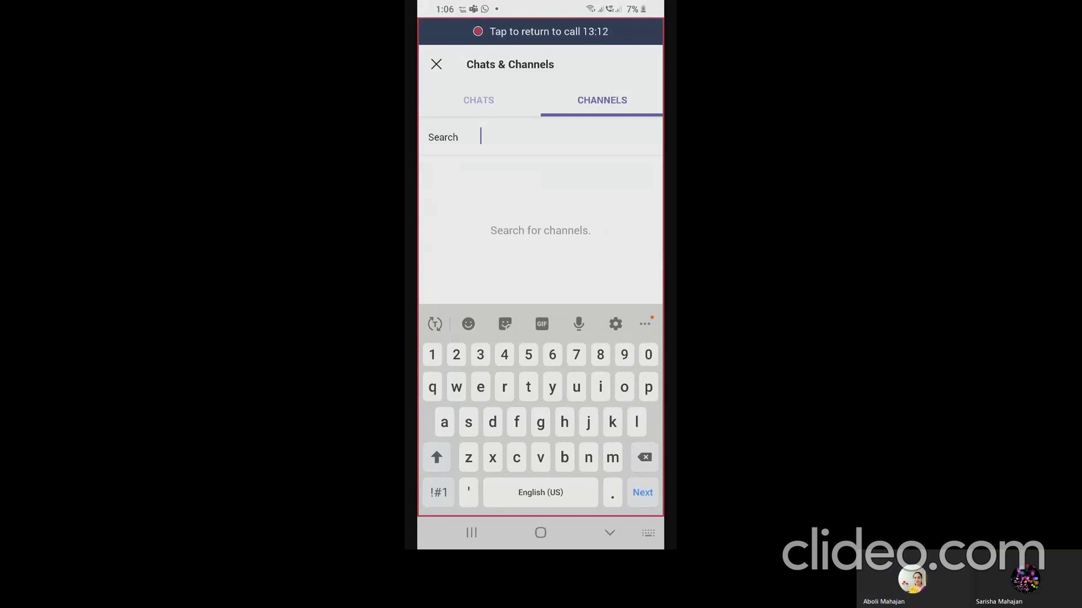
type("c")
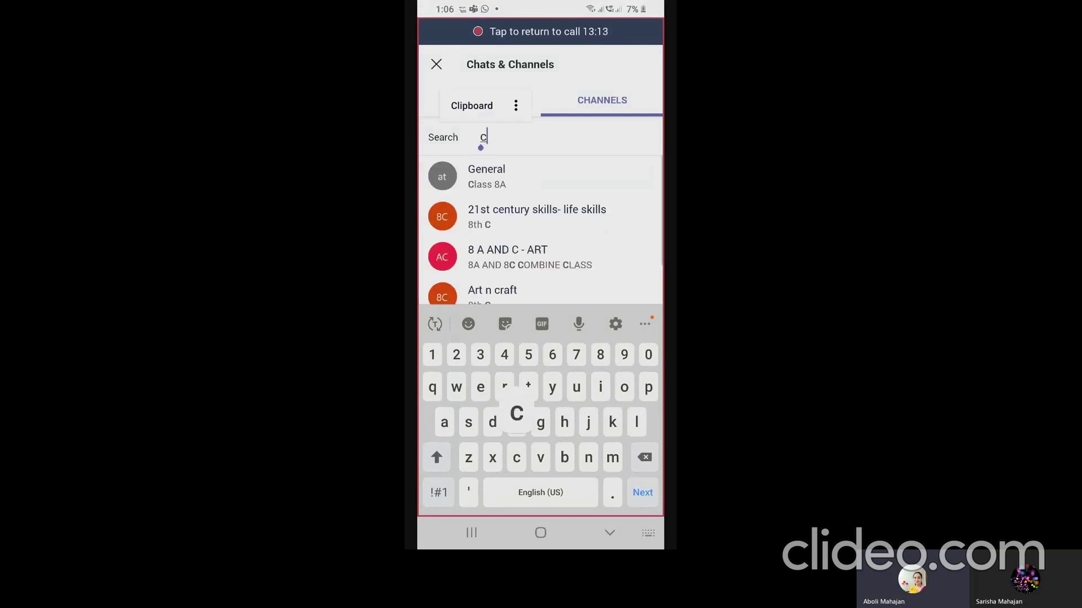
type("la")
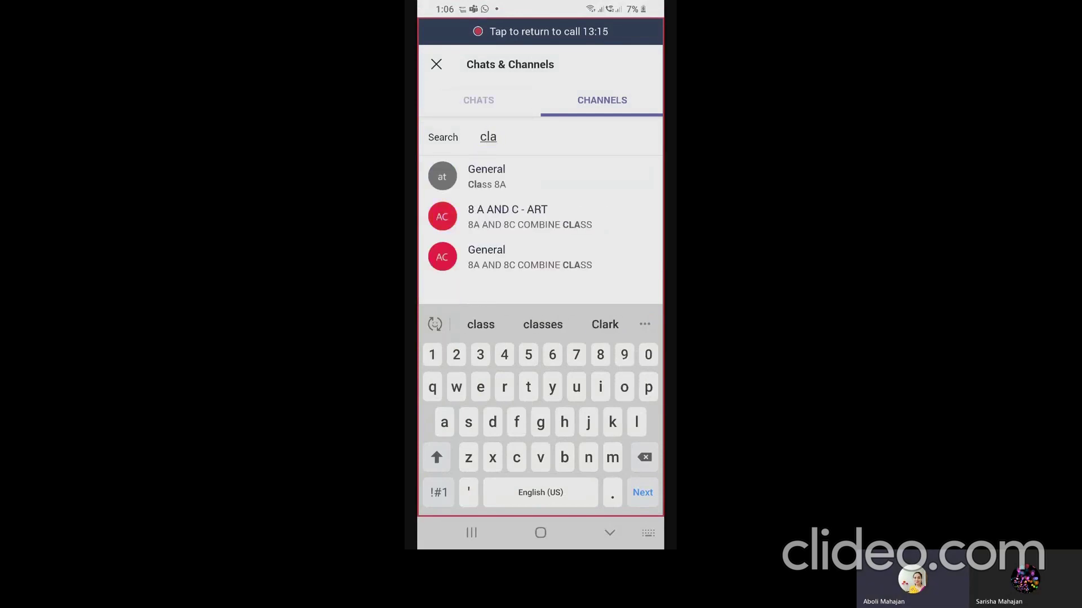
left_click(486, 176)
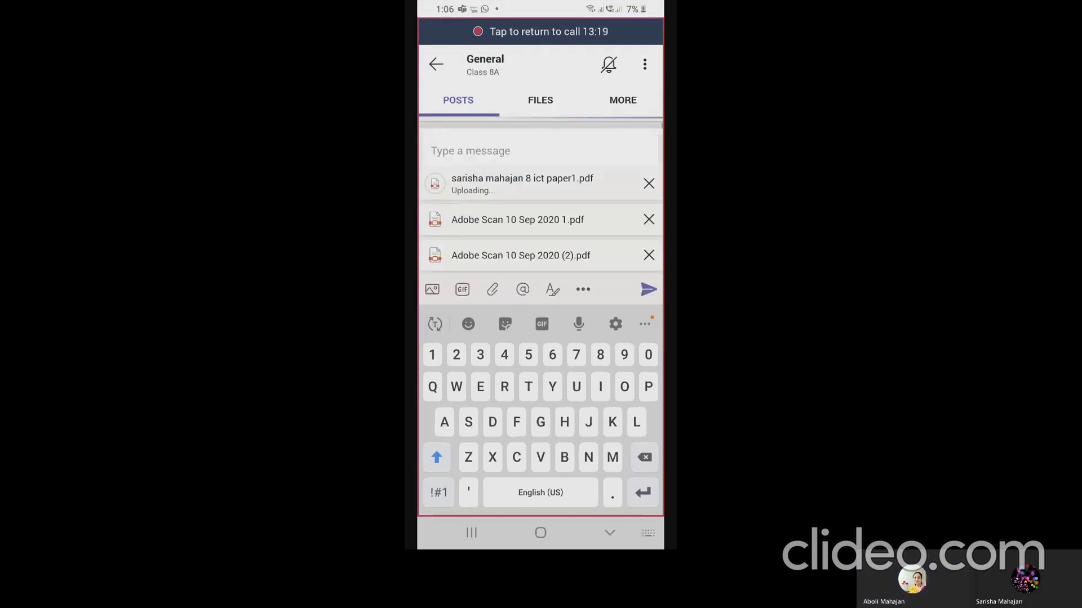
left_click(622, 100)
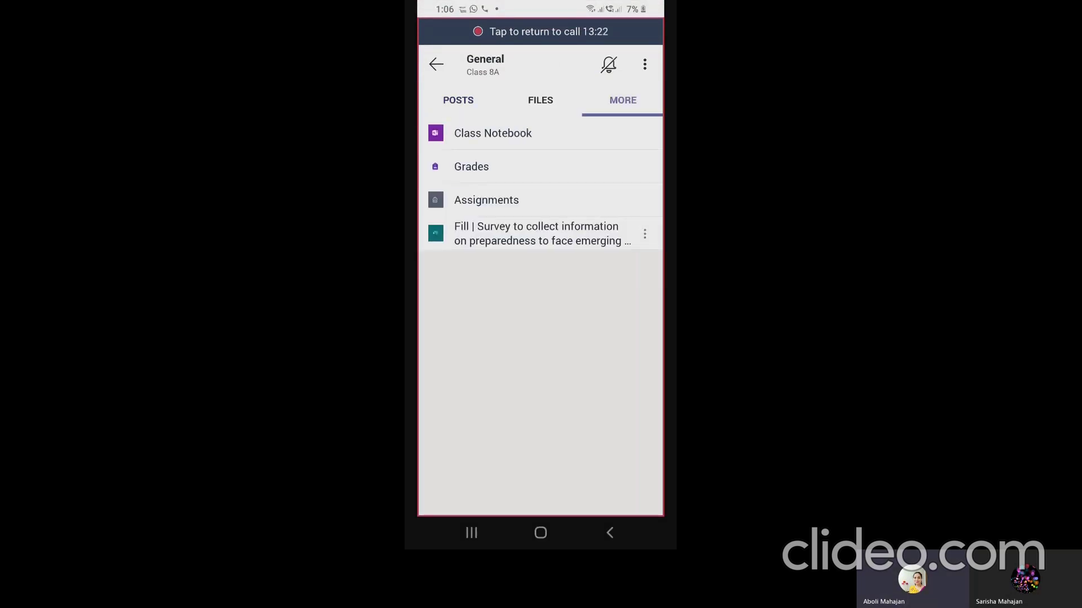
left_click(486, 200)
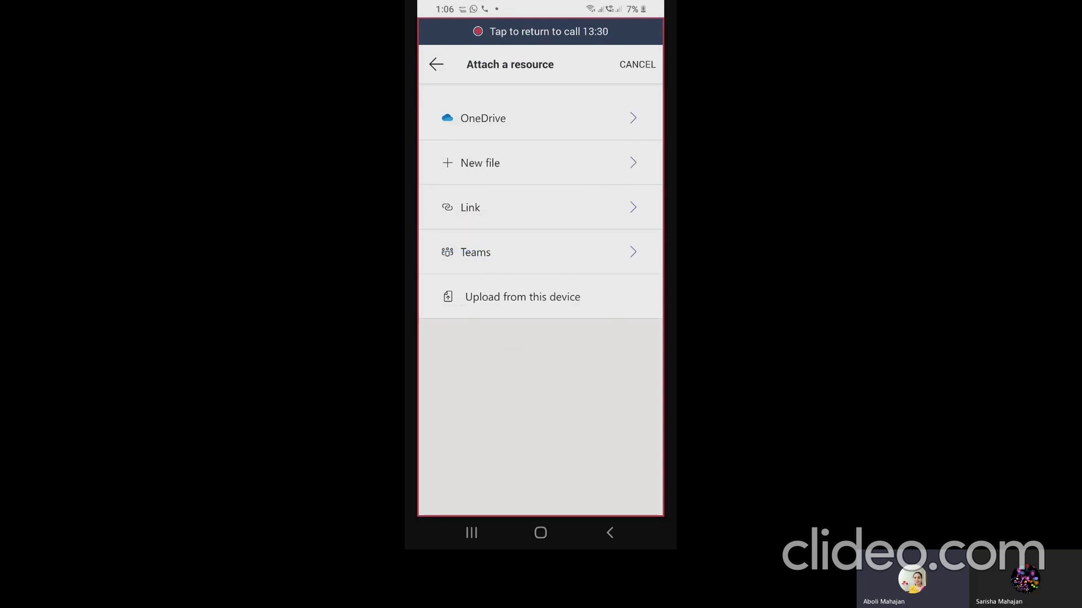
Attach the renamed '8 ict paper1' PDF from the phone as My work.
left_click(522, 296)
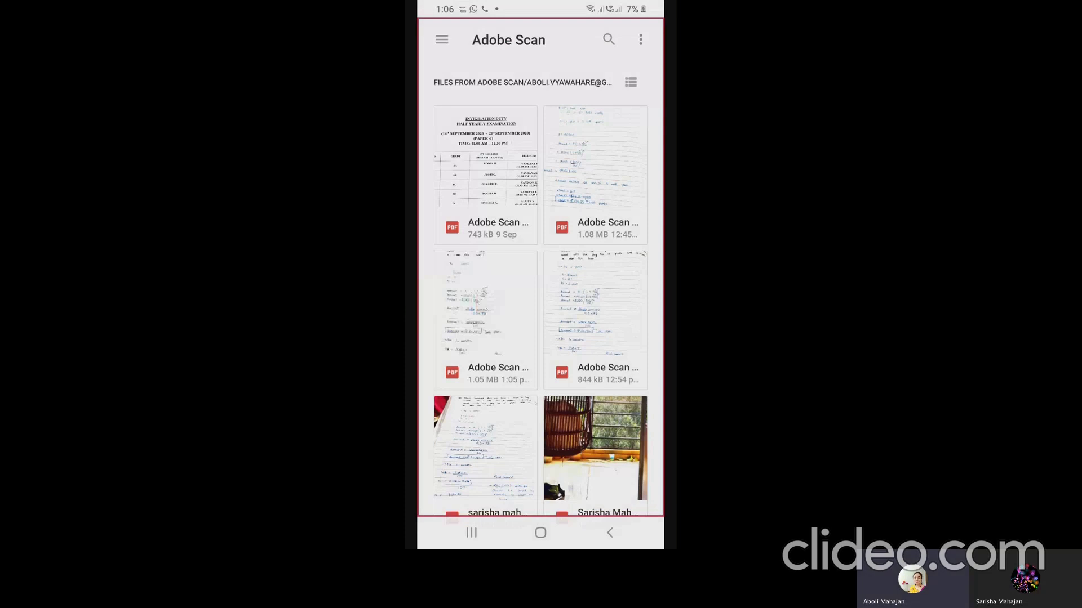
scroll(541, 293, "down", 1)
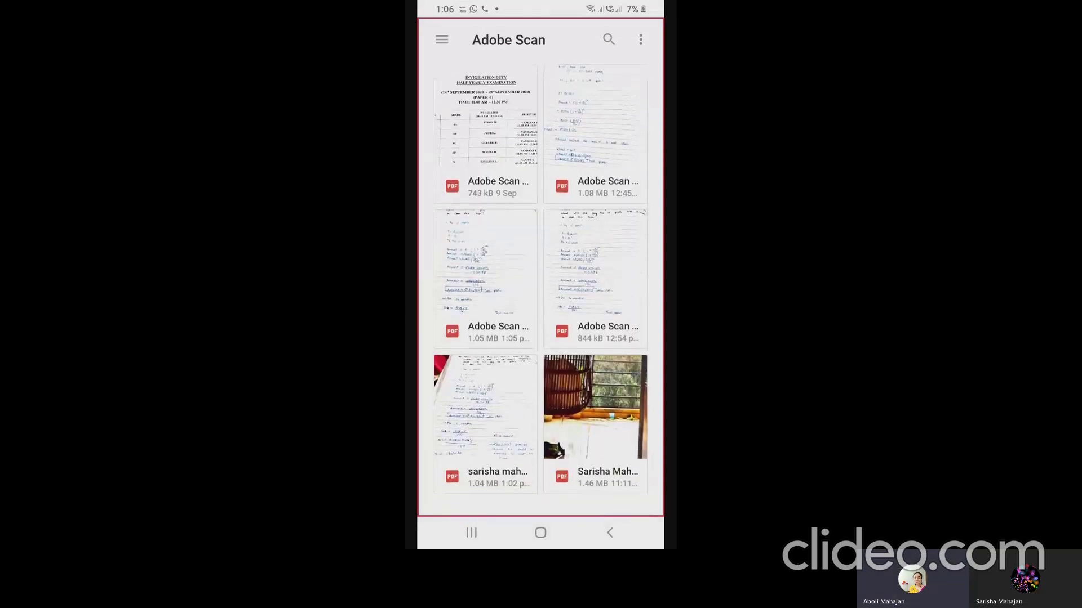
left_click(486, 423)
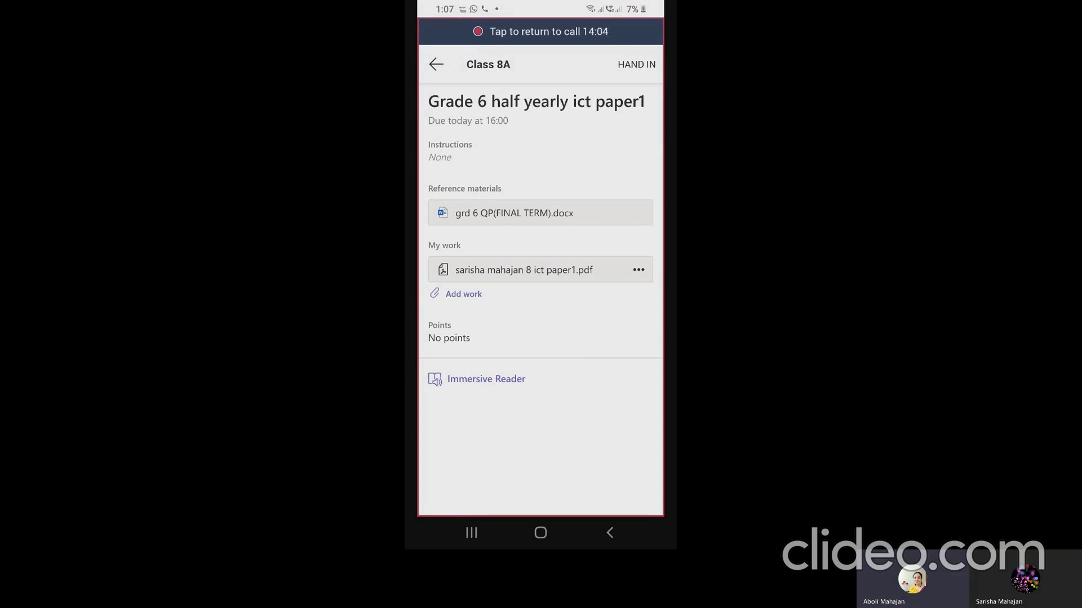
Hand in the Grade 6 half yearly ict paper1 assignment with the scanned PDF.
left_click(637, 64)
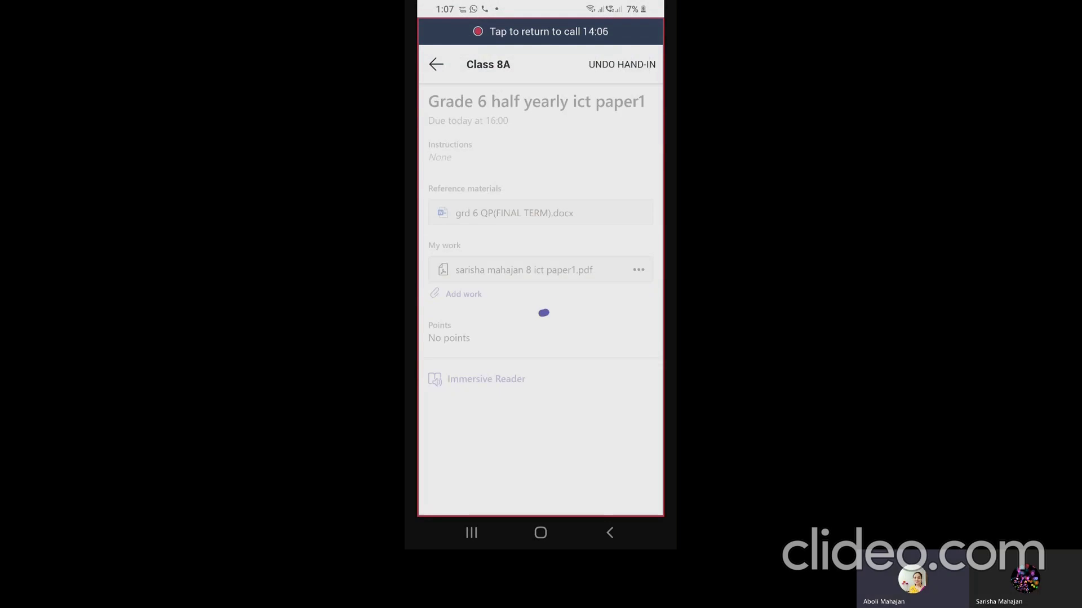